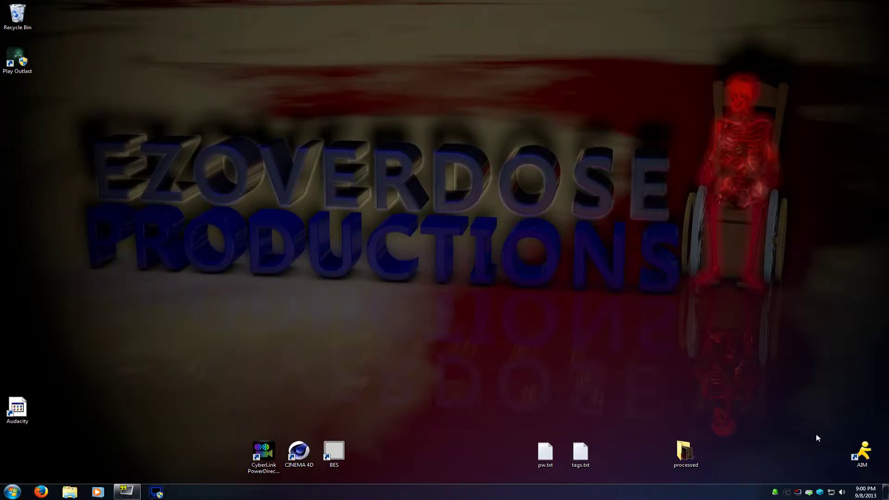
# Step: Review PeerBlock's settings and startup options, then close the PeerBlock window
pyautogui.click(820, 493)
pyautogui.click(820, 493)
pyautogui.click(819, 493)
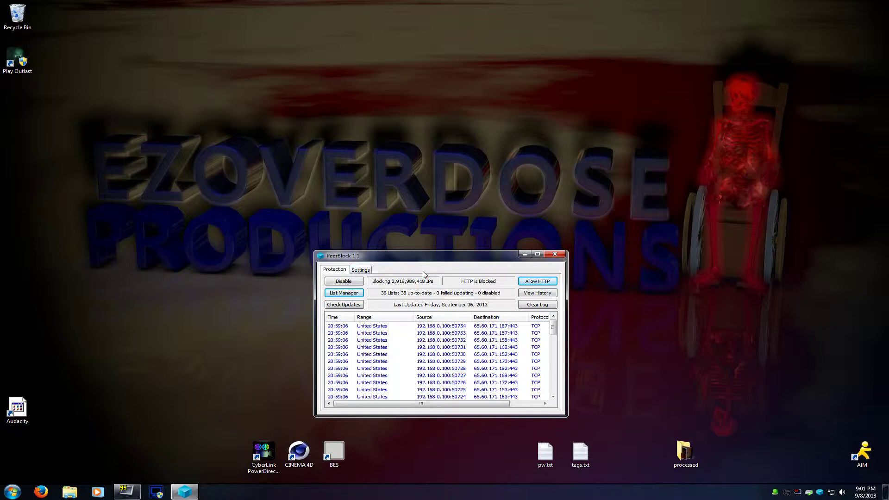
pyautogui.click(363, 270)
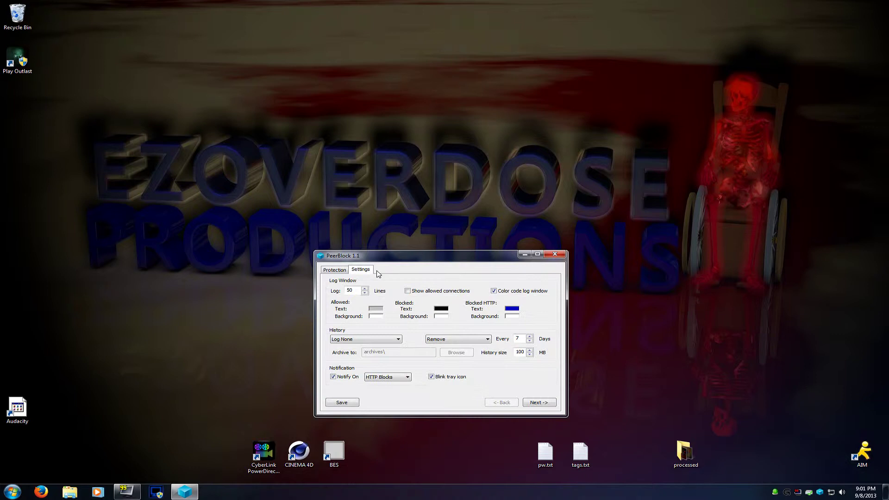
pyautogui.click(552, 404)
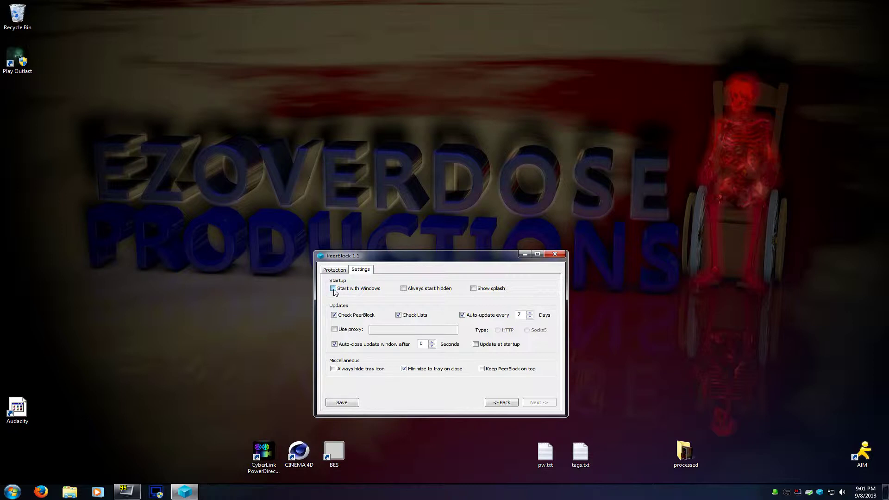
pyautogui.click(345, 272)
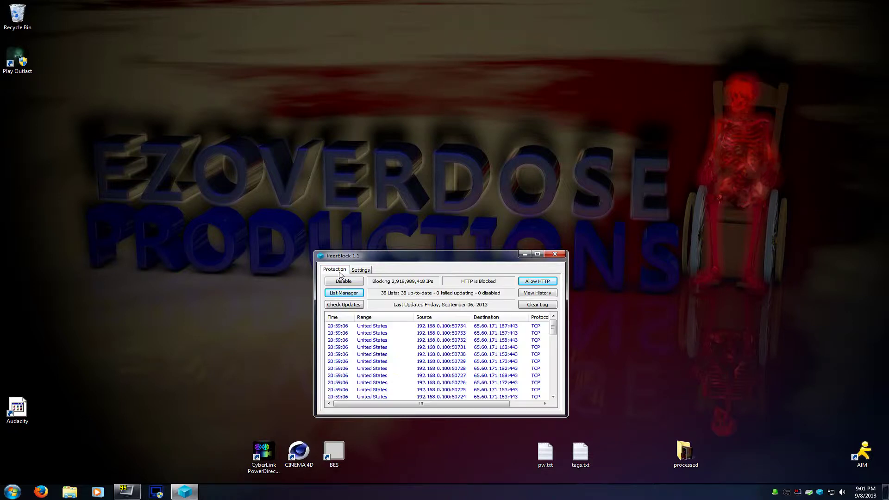
pyautogui.click(555, 255)
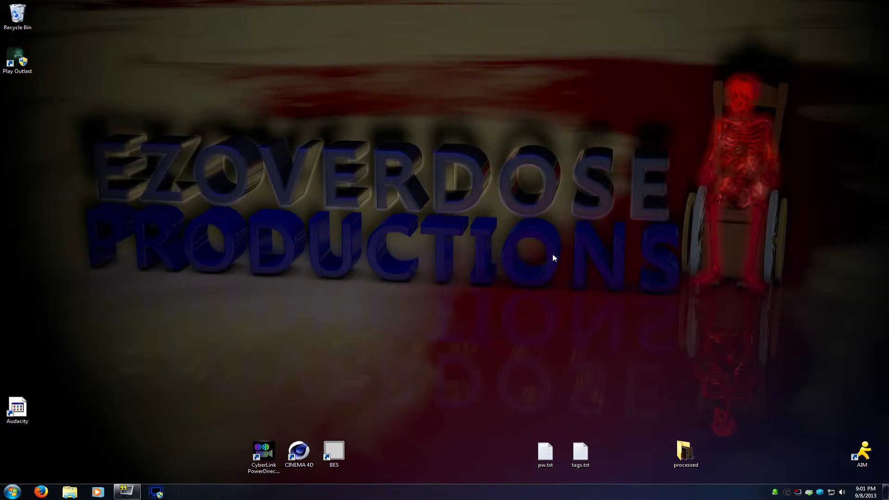
# Step: Search the Start menu for 'task' and launch Task Scheduler
pyautogui.click(12, 492)
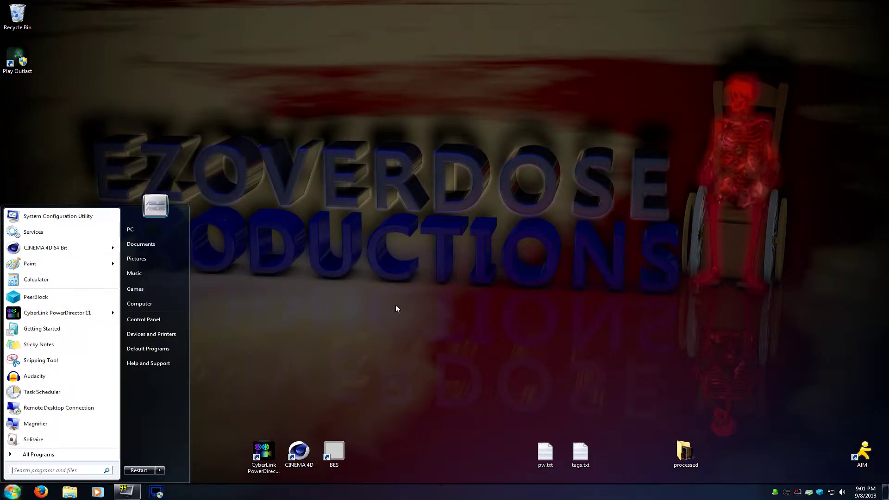
pyautogui.write('t')
pyautogui.press('BackSpace')
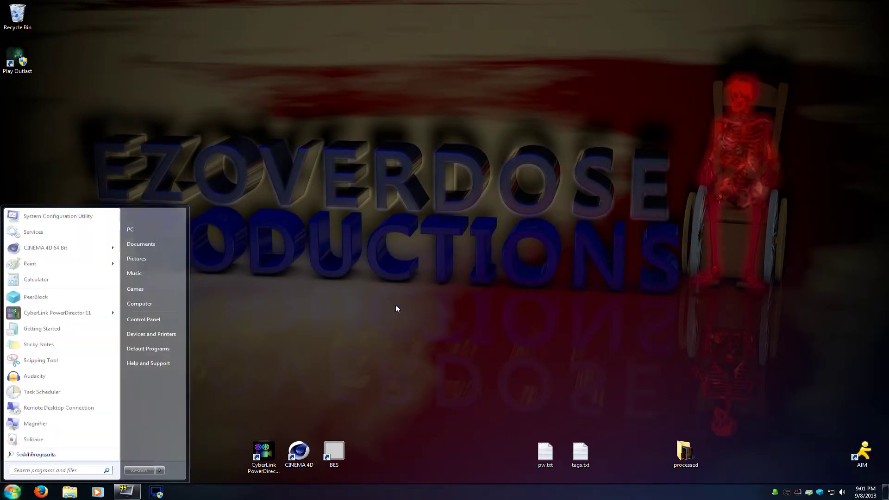
pyautogui.write('task')
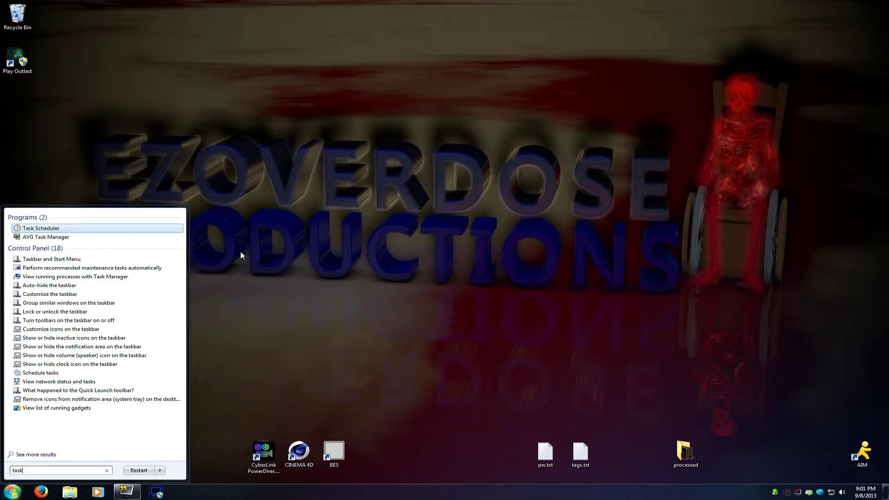
pyautogui.click(38, 229)
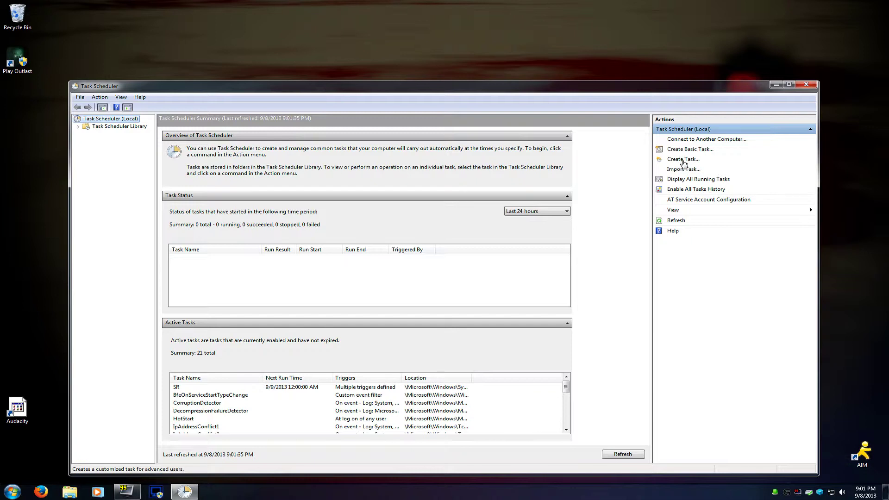
# Step: Create task 'sdf' with highest privileges, configured for Windows 7, Windows Server 2008 R2
pyautogui.click(681, 161)
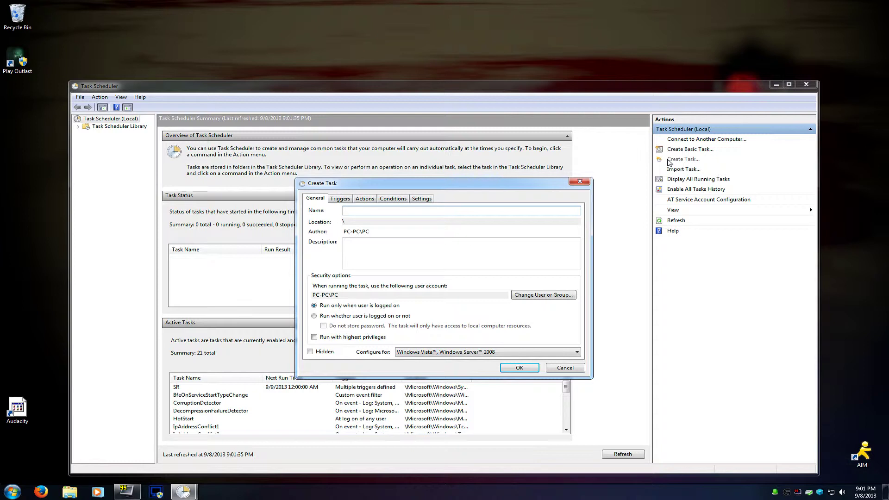
pyautogui.press('Tab')
pyautogui.click(315, 338)
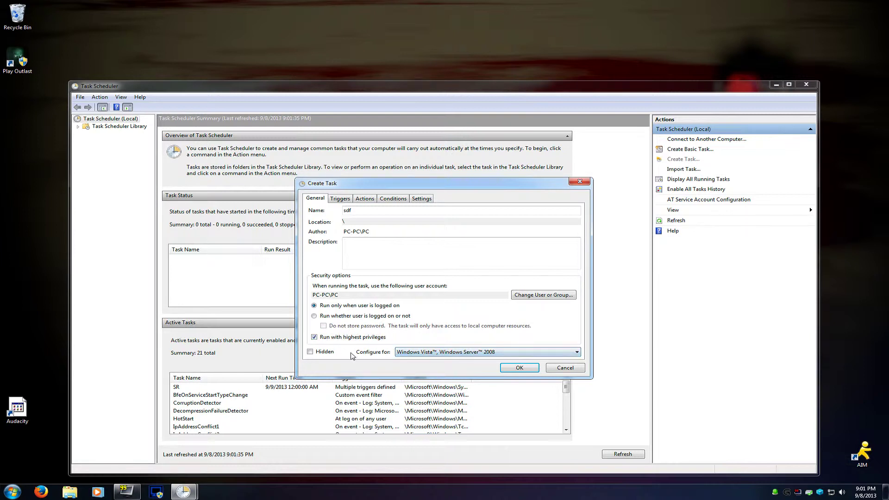
pyautogui.click(420, 356)
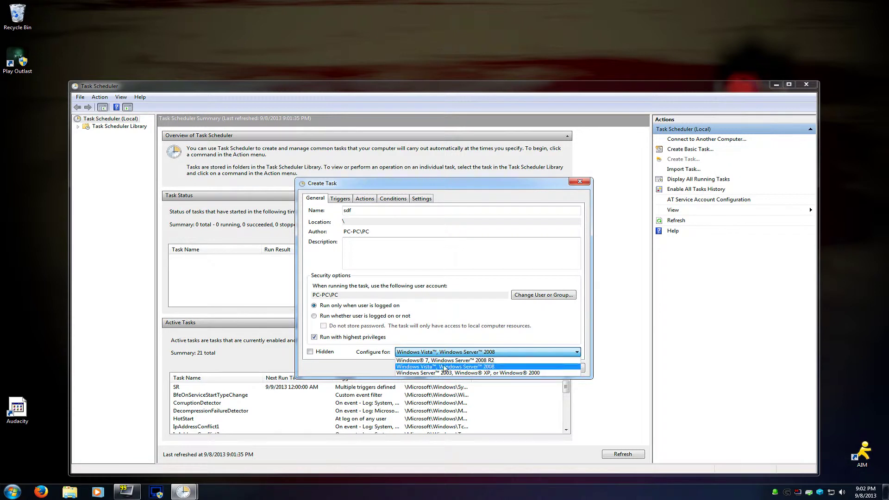
pyautogui.click(446, 362)
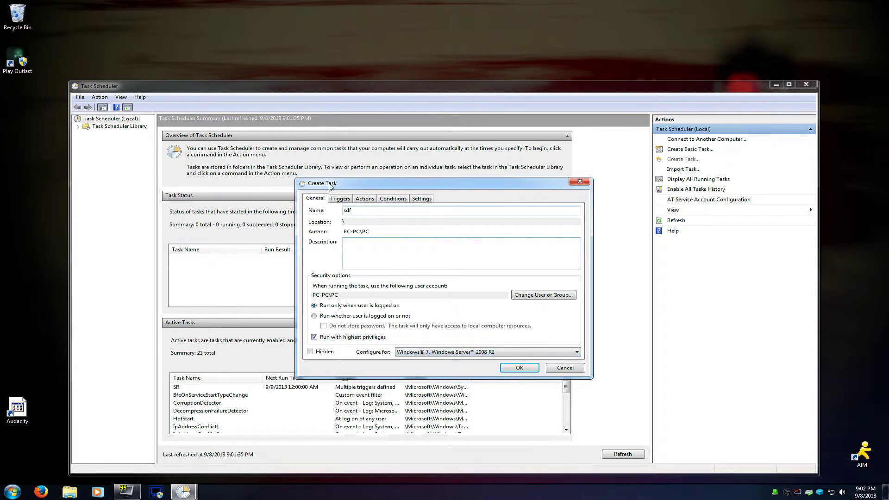
pyautogui.click(343, 199)
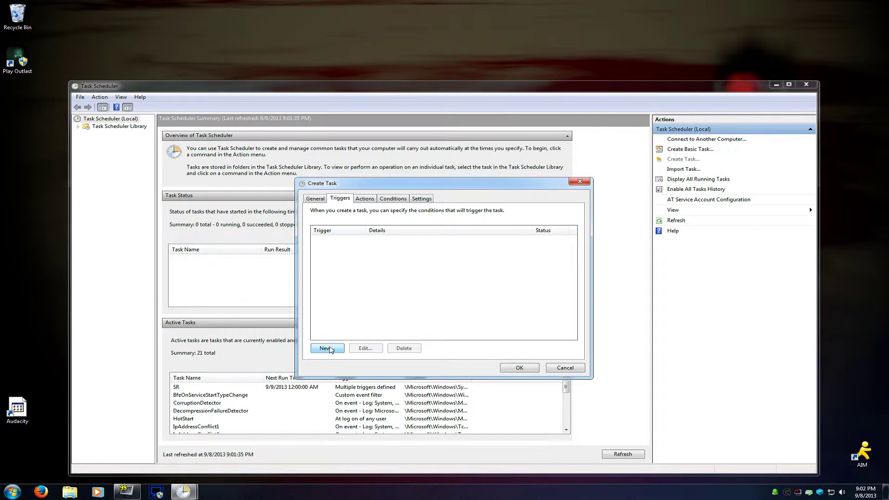
# Step: Add an enabled 'At log on' trigger for any user to the sdf task
pyautogui.click(330, 350)
pyautogui.click(379, 156)
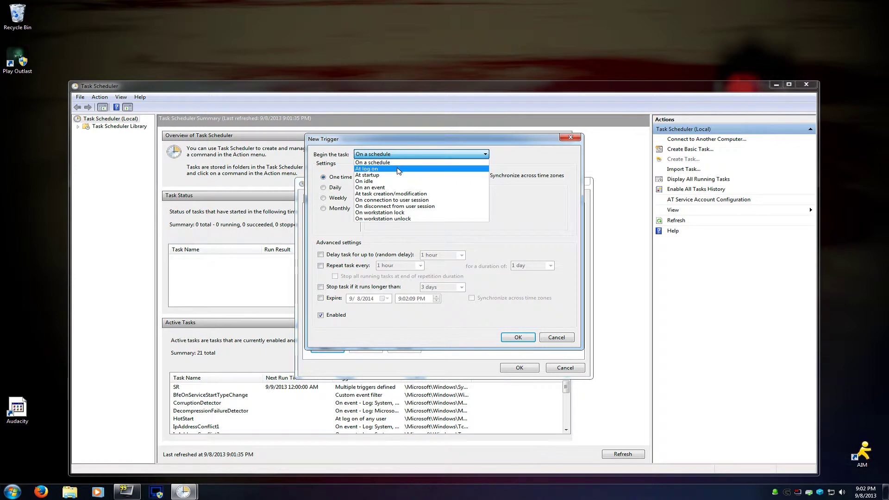
pyautogui.click(388, 170)
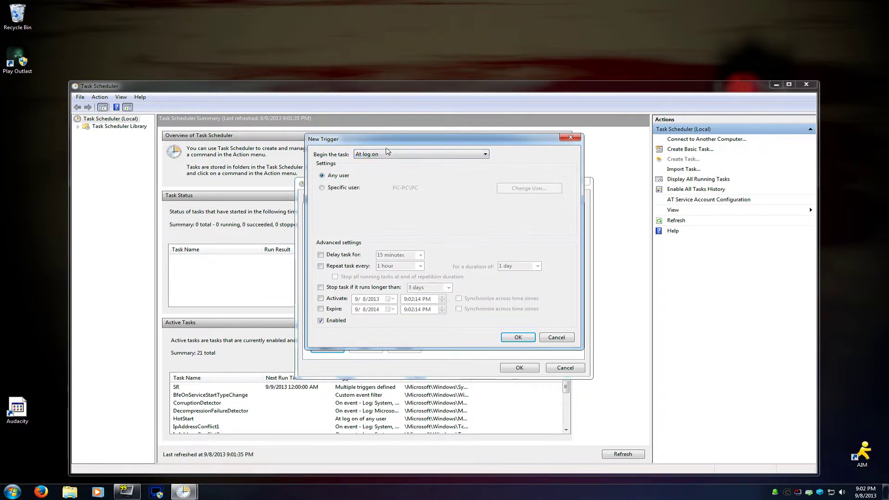
pyautogui.click(388, 153)
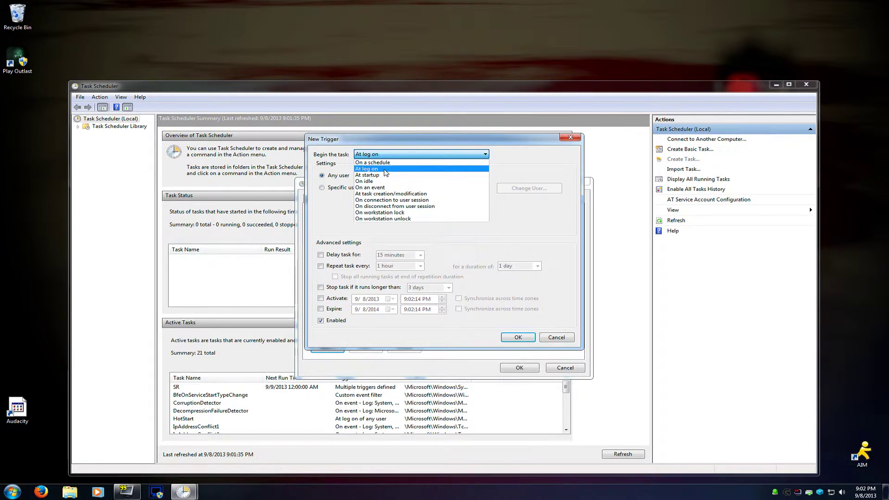
pyautogui.click(387, 168)
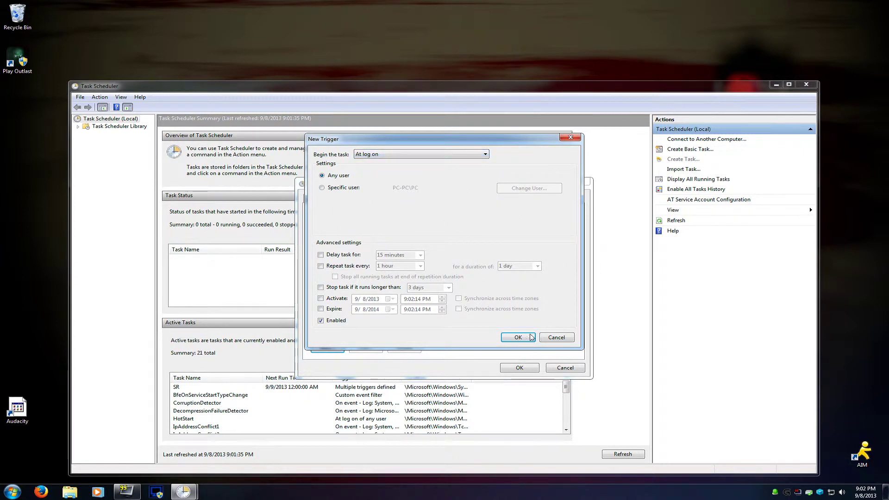
pyautogui.click(551, 339)
pyautogui.click(518, 338)
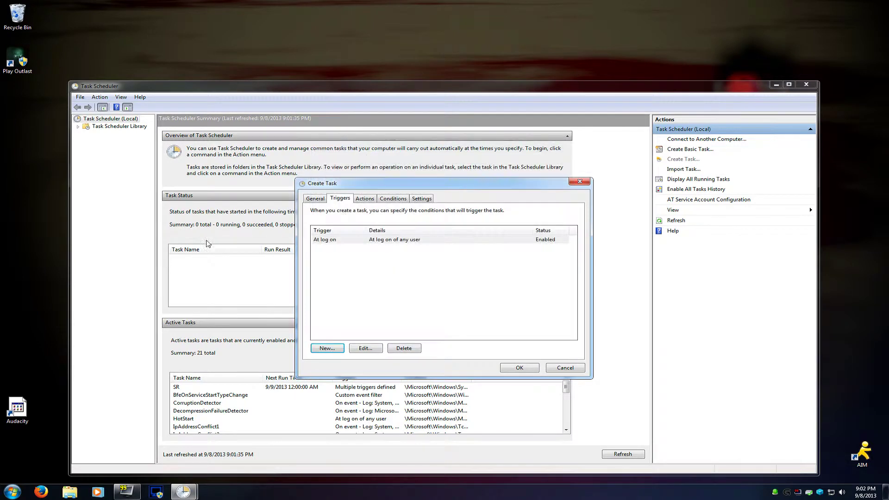
pyautogui.click(366, 200)
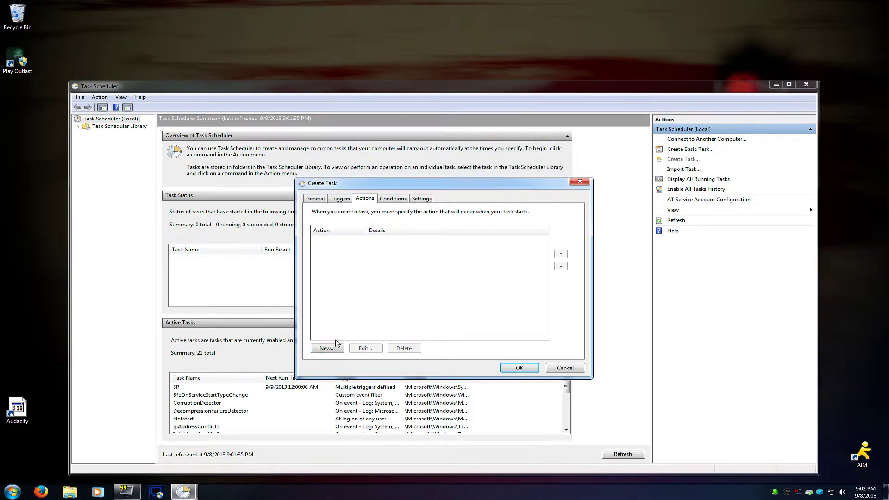
# Step: Add a Start a program action for C:\Program Files\PeerBlock\peerblock.exe
pyautogui.click(327, 349)
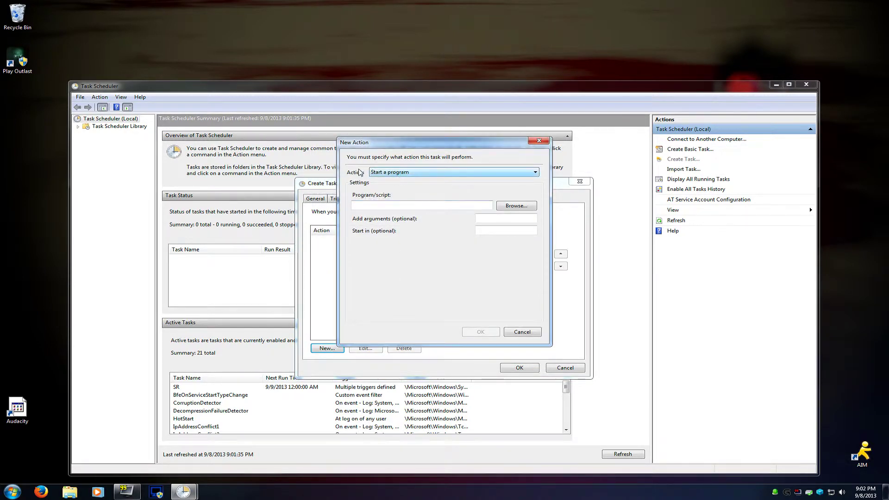
pyautogui.click(531, 206)
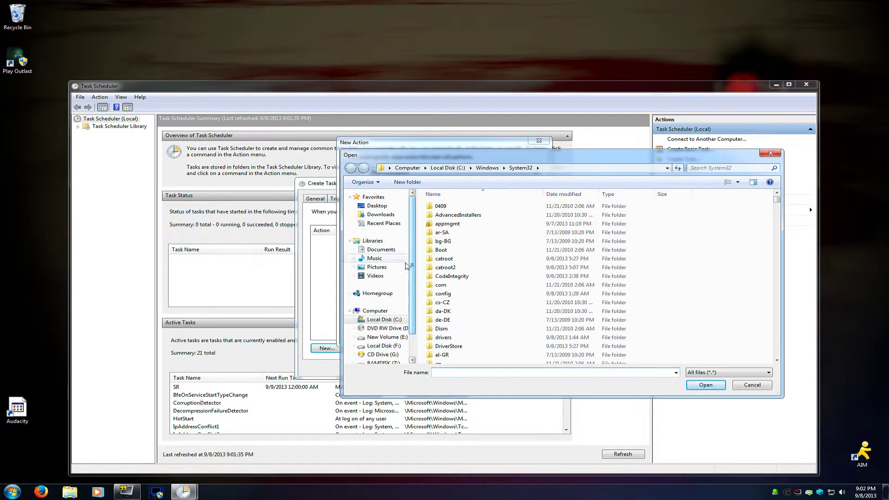
pyautogui.click(384, 320)
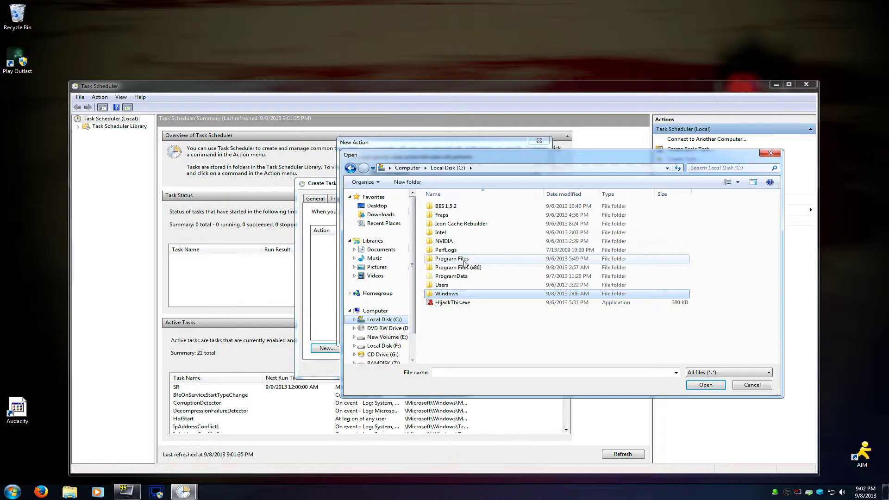
pyautogui.doubleClick(462, 259)
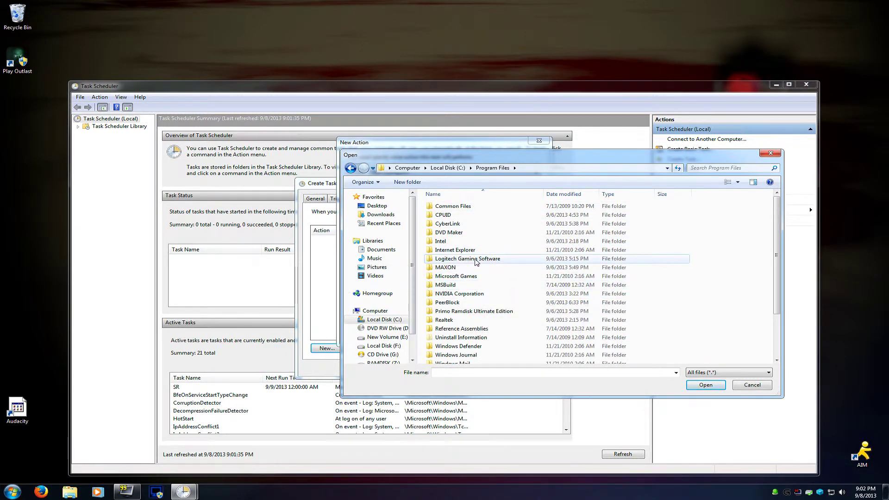
pyautogui.click(449, 303)
pyautogui.doubleClick(449, 305)
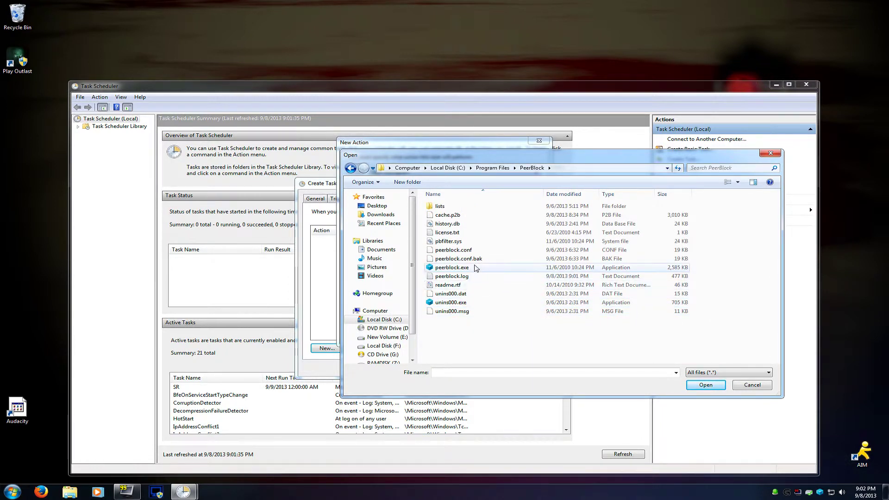
pyautogui.click(450, 270)
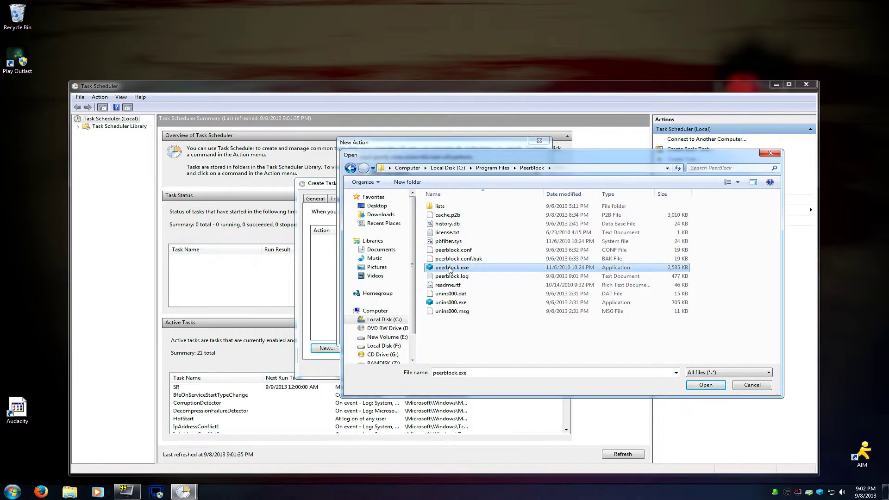
pyautogui.doubleClick(450, 270)
pyautogui.click(480, 331)
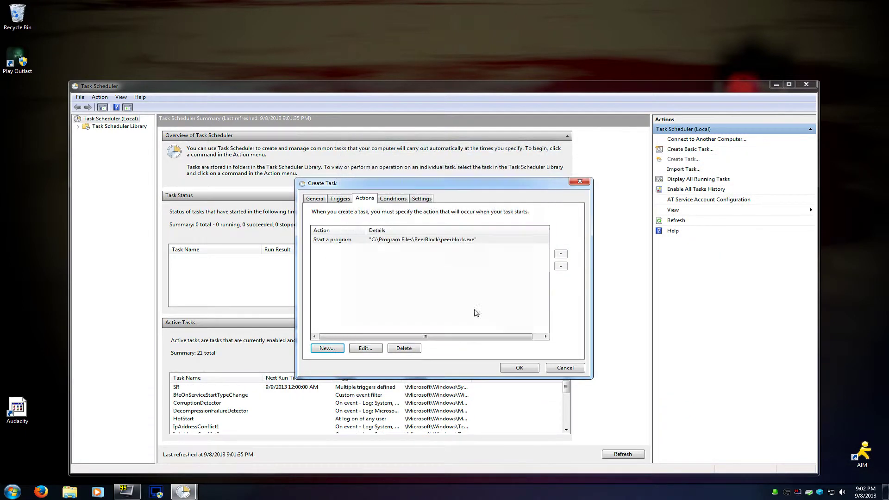
pyautogui.click(387, 199)
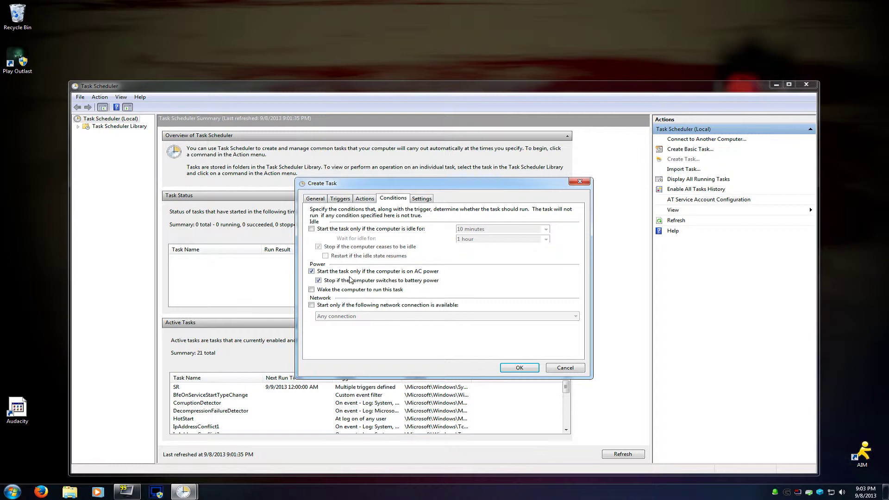
# Step: Turn off 'Start the task only if the computer is on AC power'
pyautogui.click(312, 271)
pyautogui.click(423, 201)
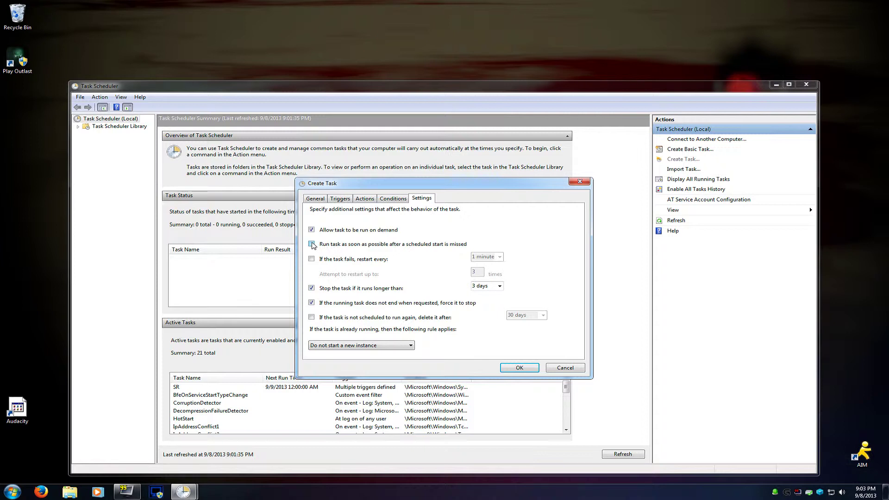
# Step: Enable missed-start runs and 1-minute failure restarts, remove the run-time limit, and save
pyautogui.click(311, 244)
pyautogui.click(311, 259)
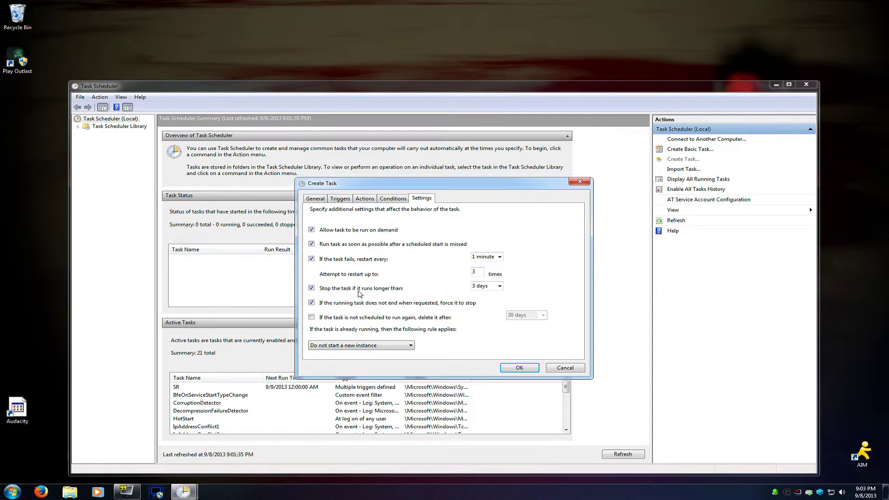
pyautogui.click(500, 285)
pyautogui.click(500, 286)
pyautogui.click(310, 288)
pyautogui.click(409, 351)
pyautogui.click(409, 351)
pyautogui.click(520, 368)
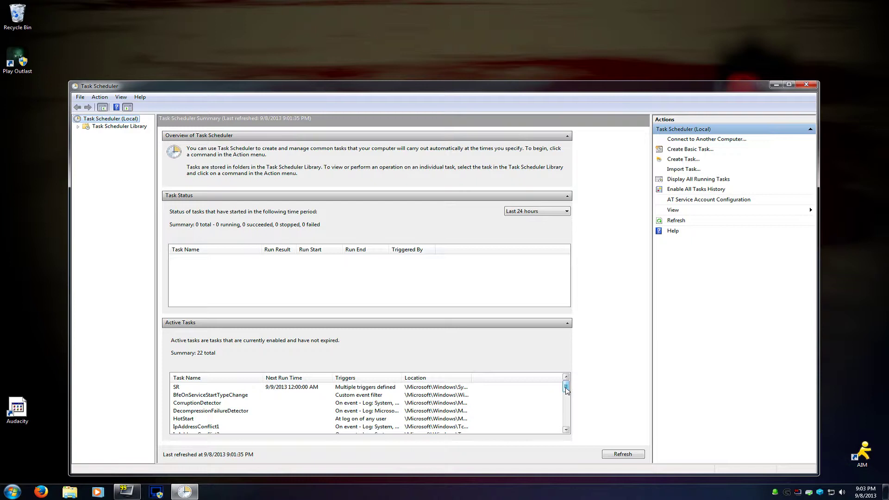
# Step: In Task Scheduler Library, review the pb task's triggers, actions, conditions, settings and history
pyautogui.moveTo(566, 389); pyautogui.dragTo(574, 424)
pyautogui.click(183, 405)
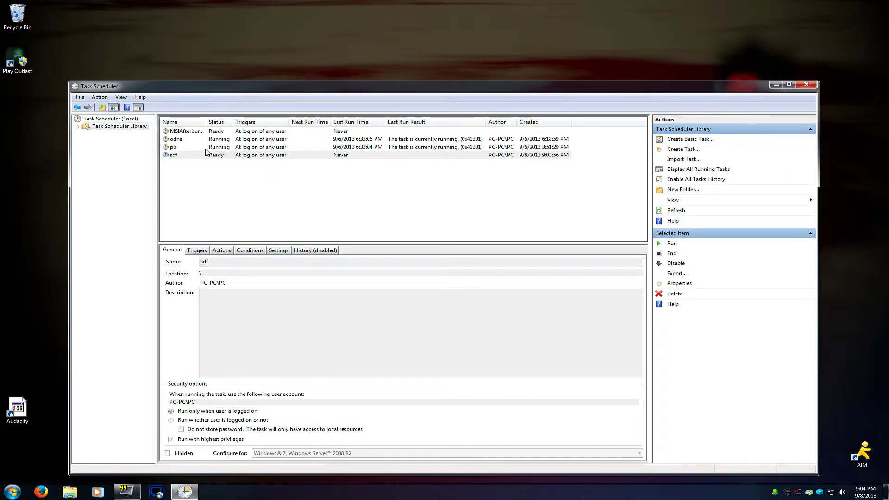
pyautogui.click(206, 148)
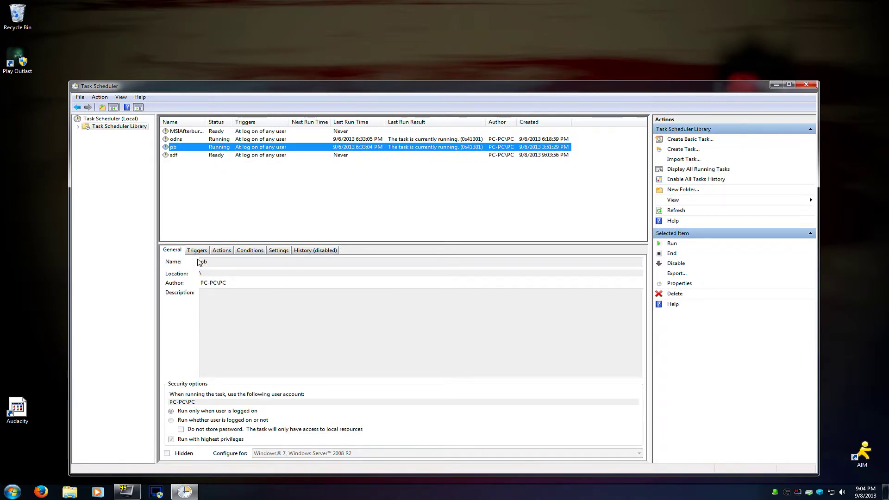
pyautogui.click(197, 250)
pyautogui.click(221, 250)
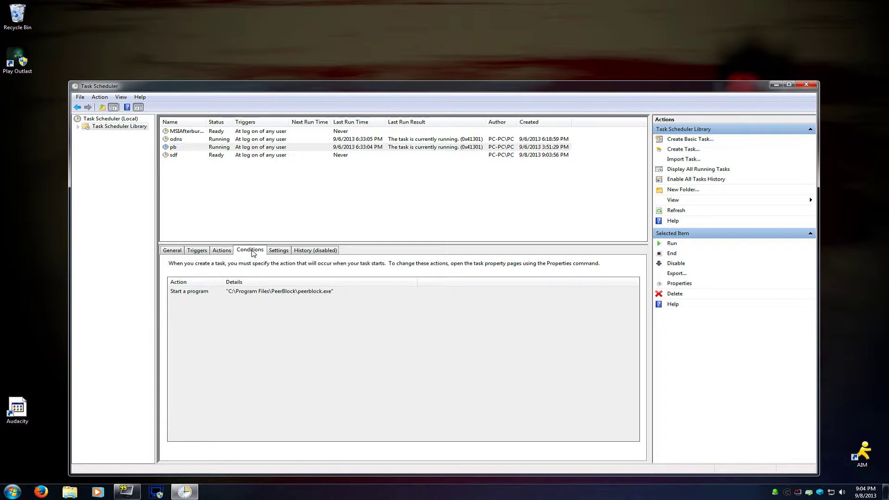
pyautogui.click(253, 254)
pyautogui.click(283, 253)
pyautogui.click(316, 253)
pyautogui.click(282, 254)
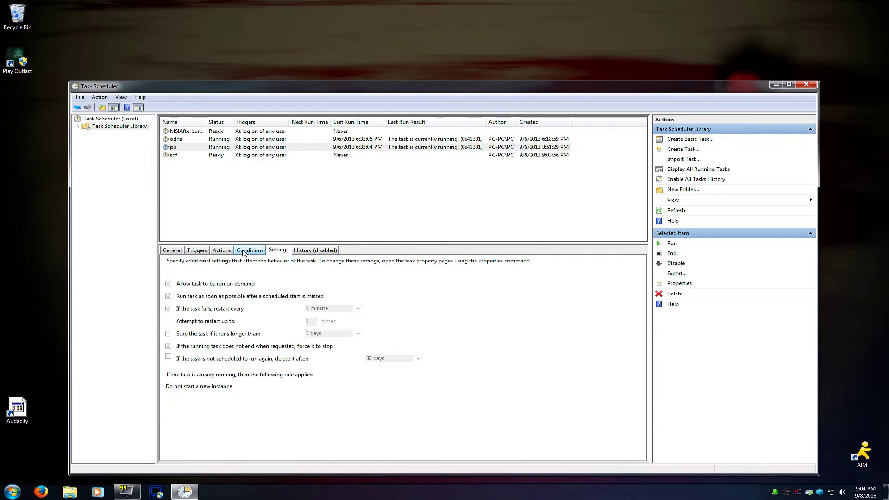
pyautogui.click(221, 250)
pyautogui.click(197, 251)
pyautogui.click(172, 250)
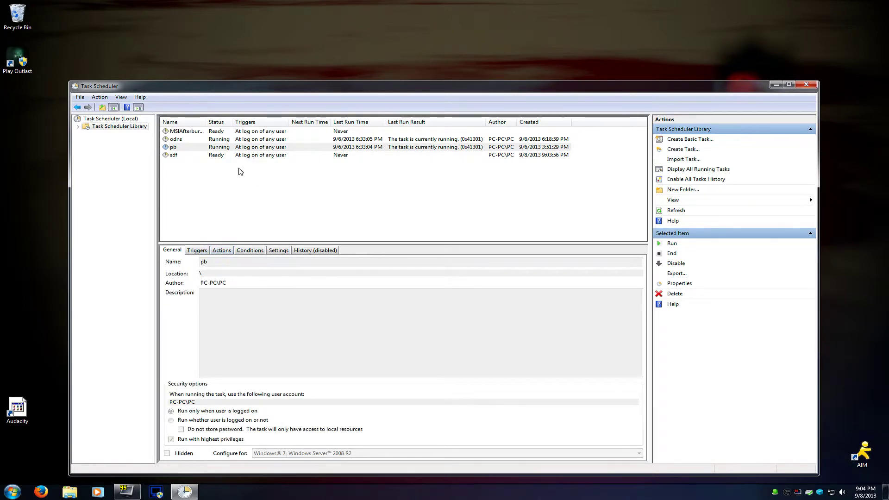
# Step: Select the sdf task, reposition Task Scheduler, and bring up the DNSCrypt window
pyautogui.click(233, 156)
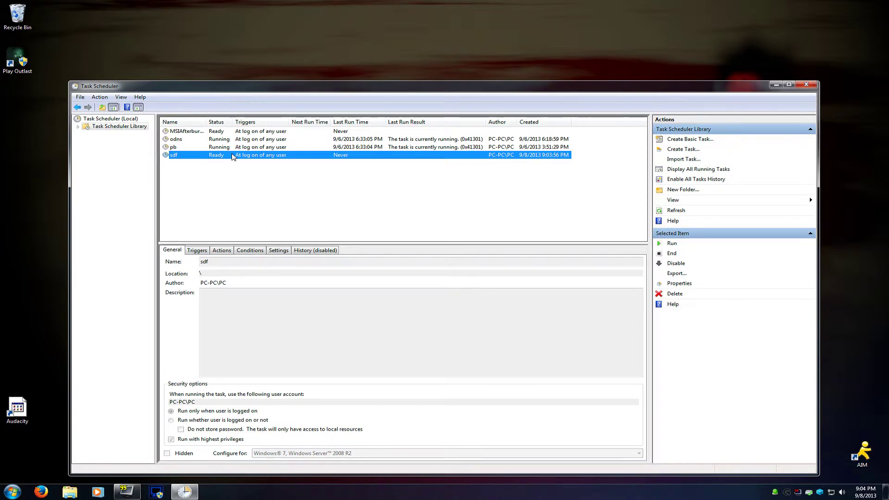
pyautogui.moveTo(286, 90); pyautogui.dragTo(274, 64)
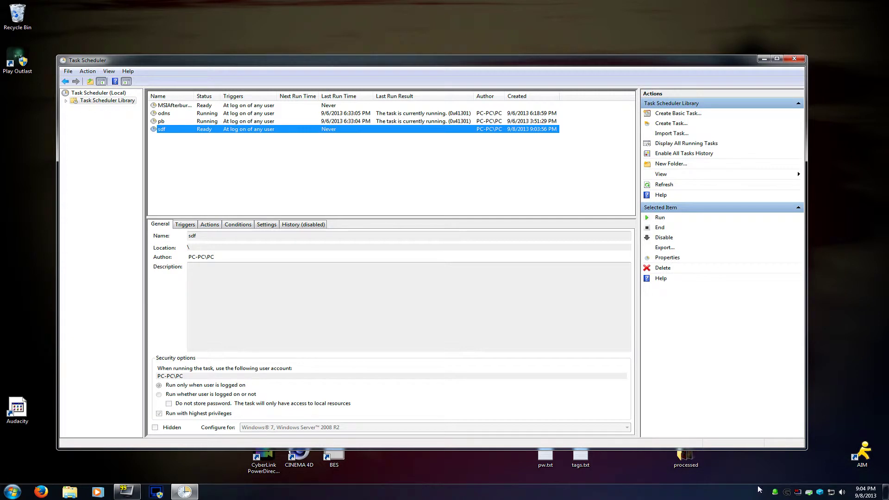
pyautogui.click(776, 494)
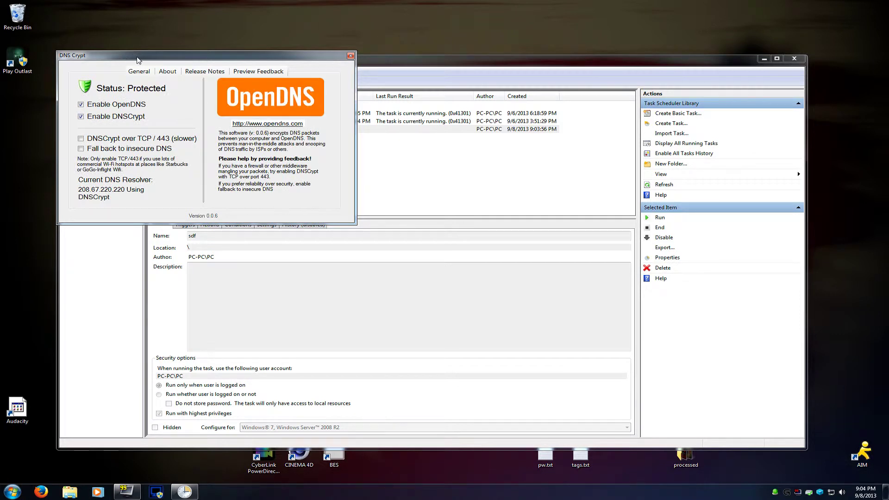
# Step: Move the DNSCrypt window slightly left to view its Protected status
pyautogui.moveTo(137, 60); pyautogui.dragTo(128, 65)
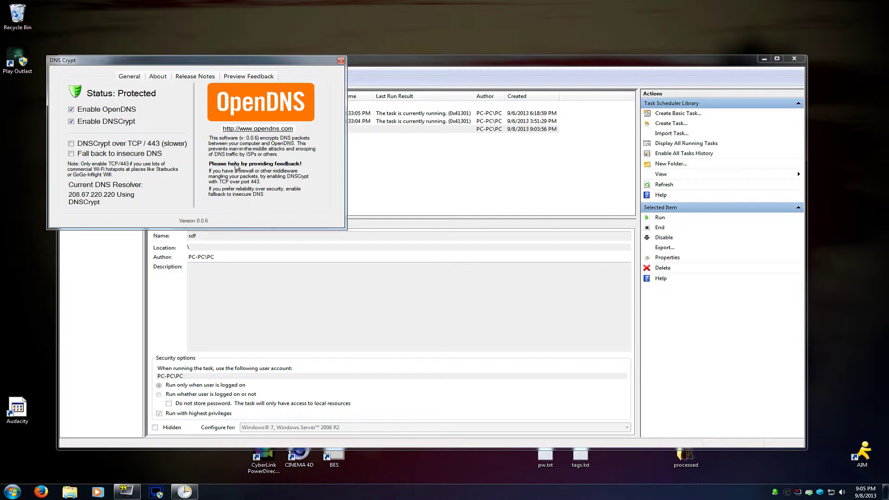
pyautogui.click(12, 492)
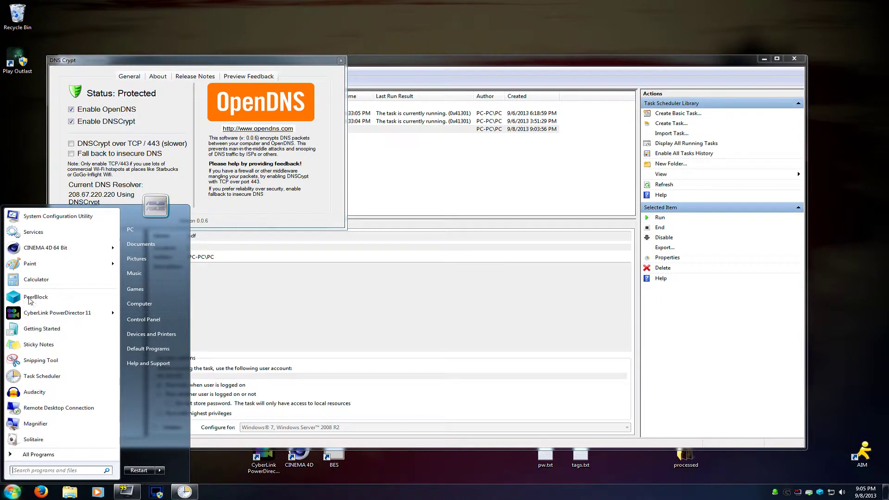
pyautogui.click(52, 216)
pyautogui.click(394, 181)
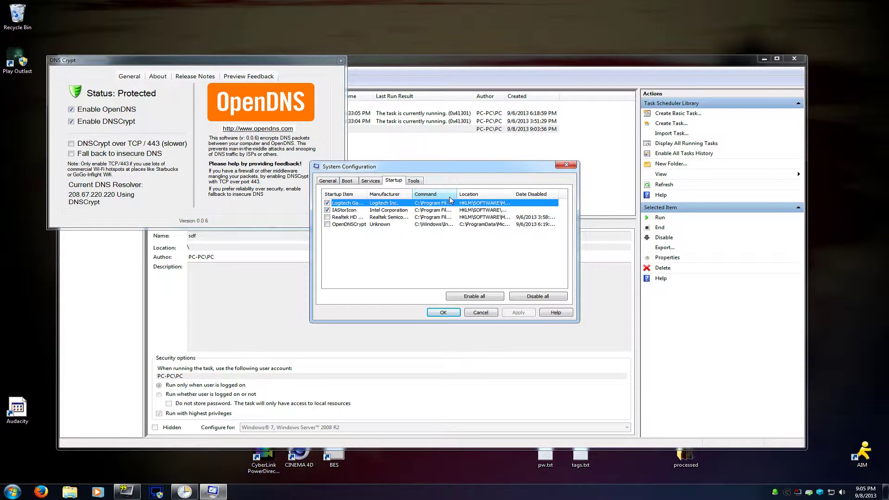
pyautogui.moveTo(368, 195); pyautogui.dragTo(419, 195)
pyautogui.click(346, 224)
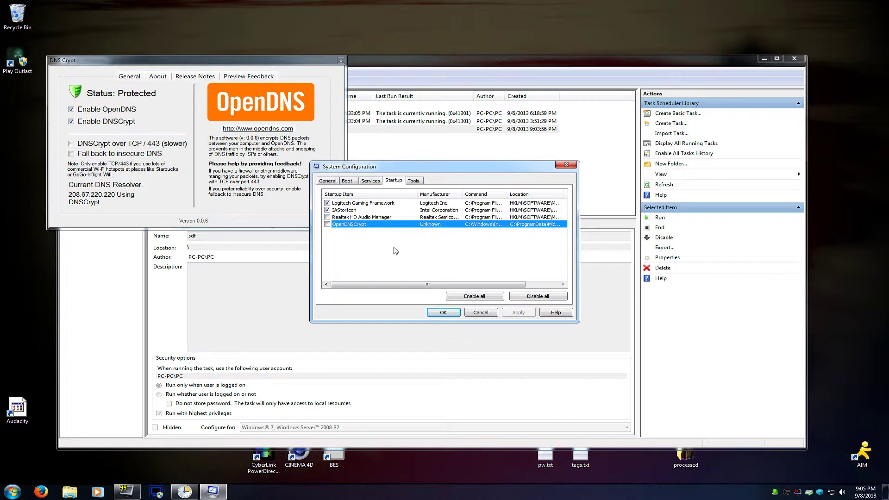
pyautogui.click(481, 313)
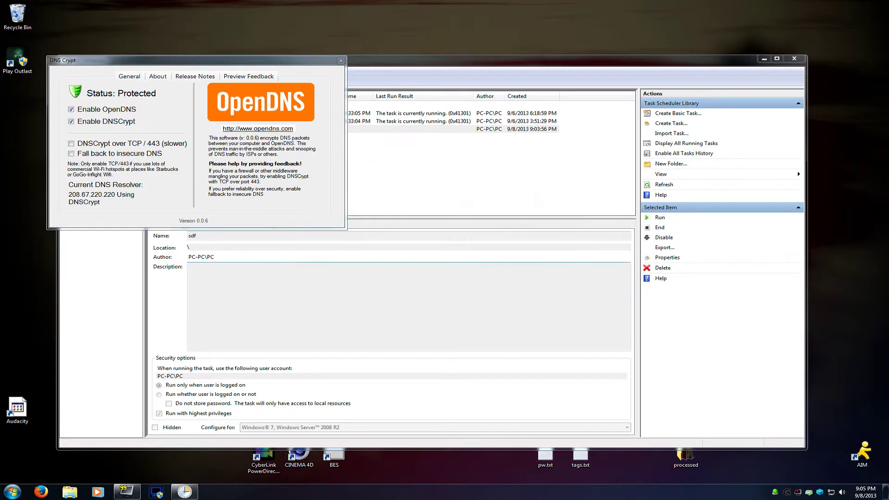
# Step: Close DNSCrypt and delete the sdf task from the library
pyautogui.click(341, 60)
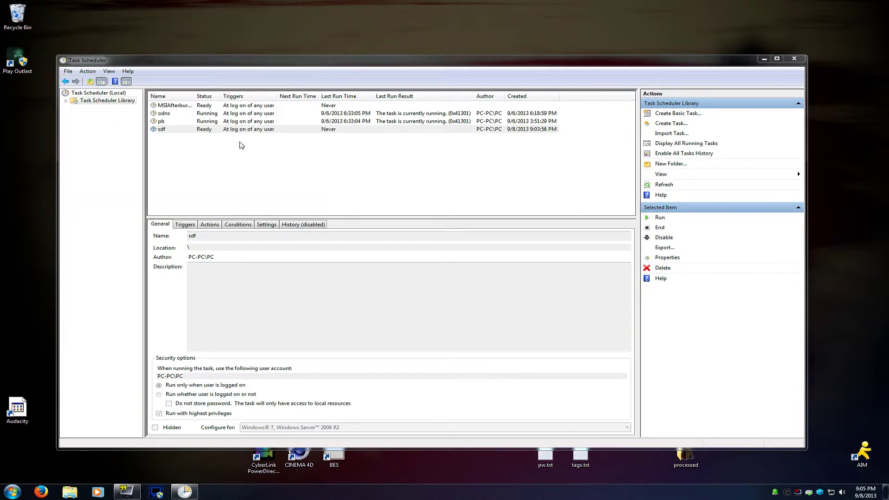
pyautogui.rightClick(215, 132)
pyautogui.click(245, 181)
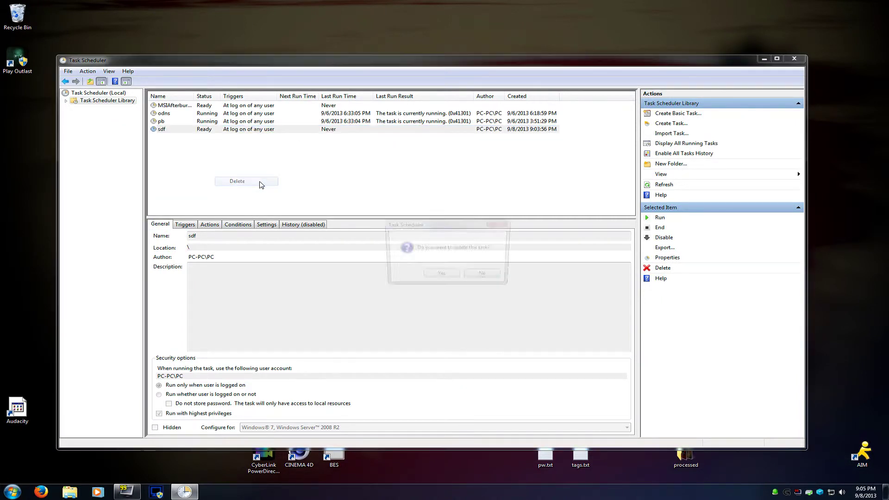
pyautogui.click(448, 275)
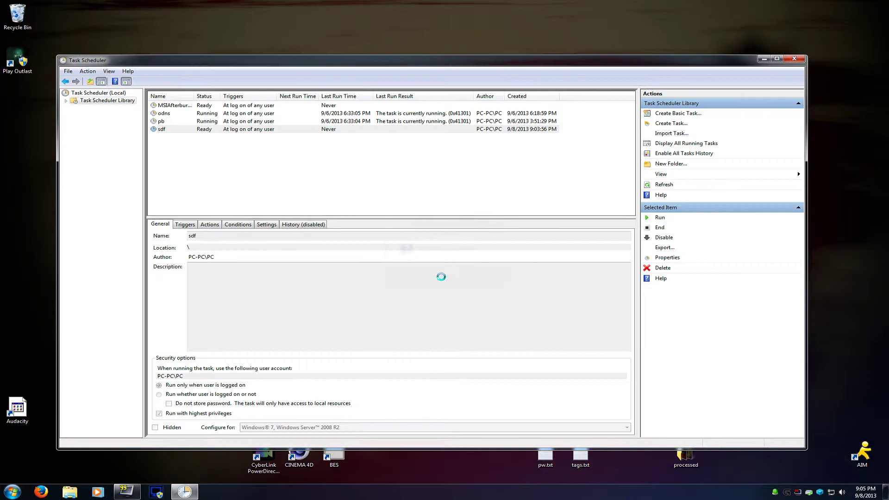
# Step: Inspect the odns task's triggers and its OpenDNSInterface.exe start action
pyautogui.click(242, 114)
pyautogui.click(187, 226)
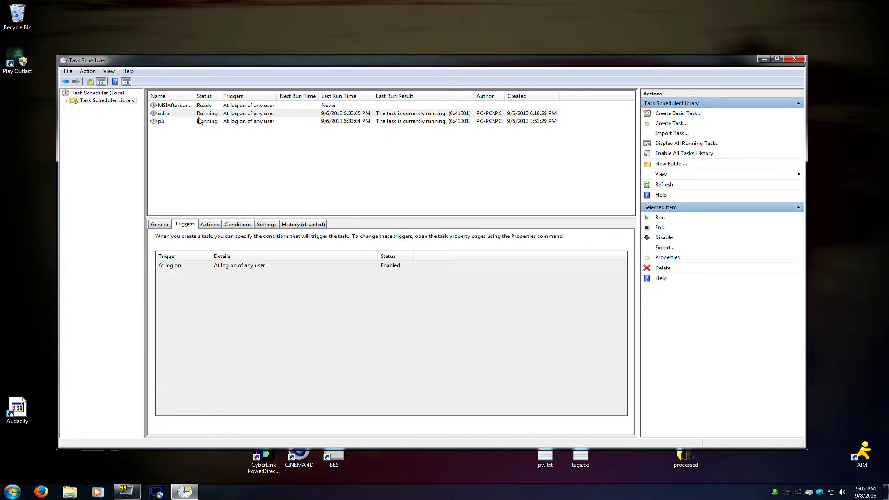
pyautogui.click(209, 224)
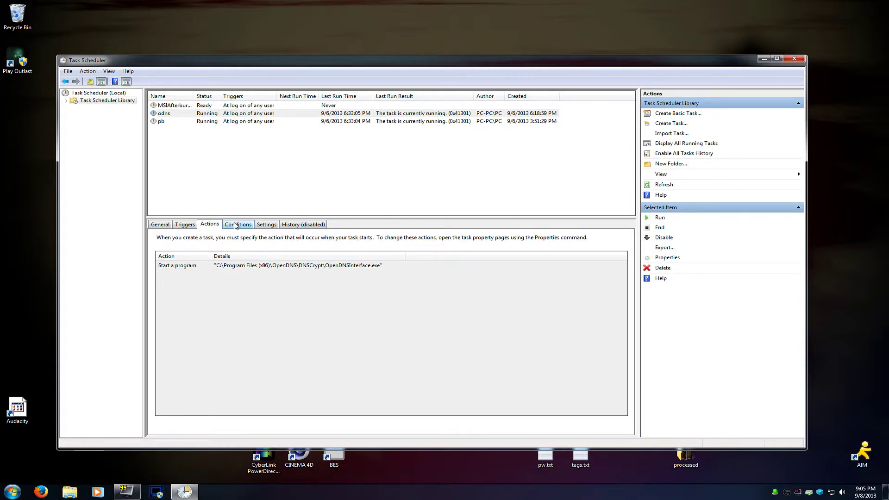
pyautogui.click(270, 268)
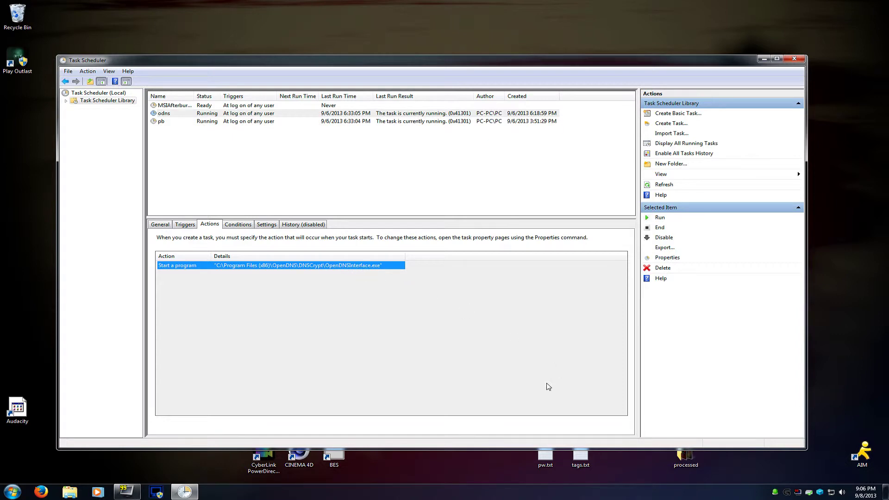
# Step: Open the file location of the OpenDNSInterface.exe *32 process from Task Manager
pyautogui.rightClick(523, 486)
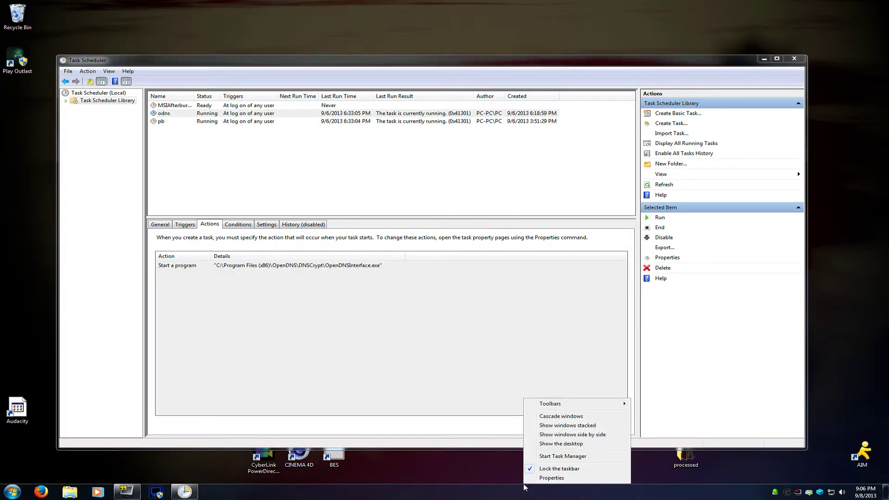
pyautogui.click(563, 456)
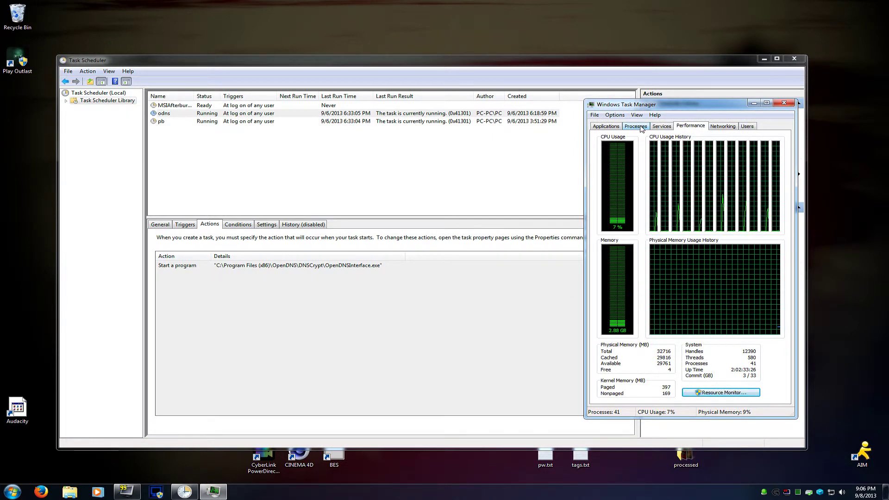
pyautogui.click(637, 126)
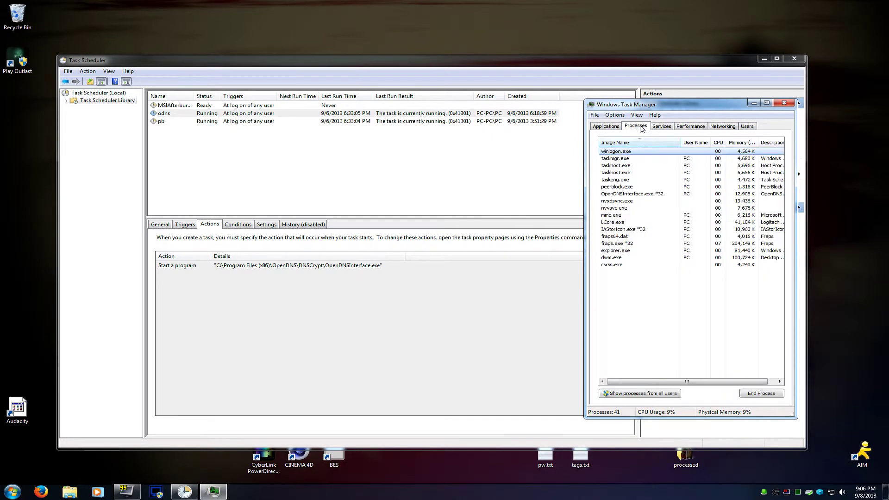
pyautogui.click(633, 195)
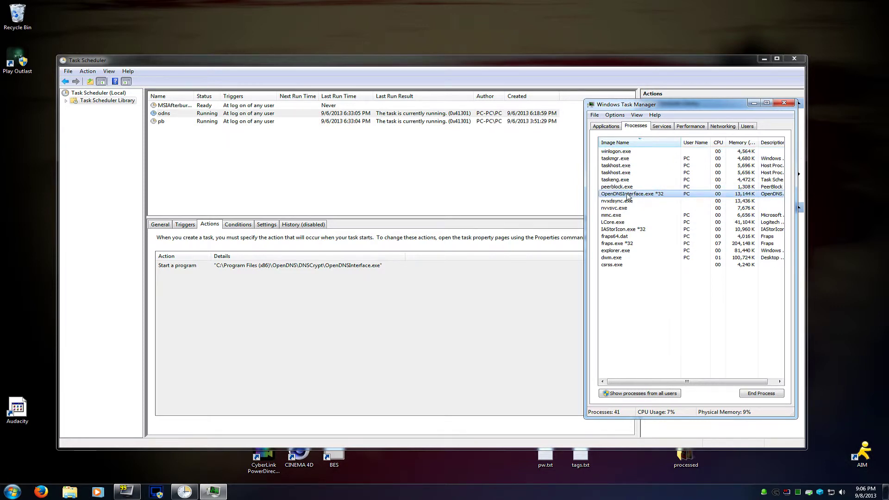
pyautogui.rightClick(629, 196)
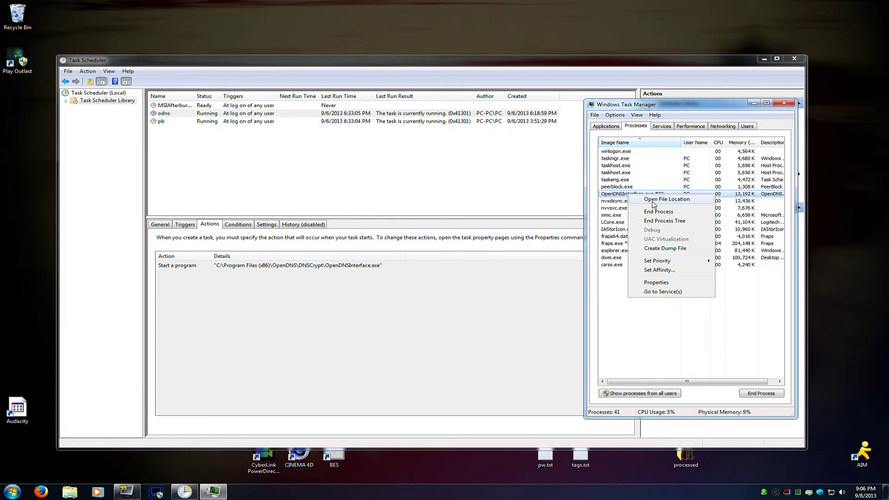
pyautogui.click(657, 200)
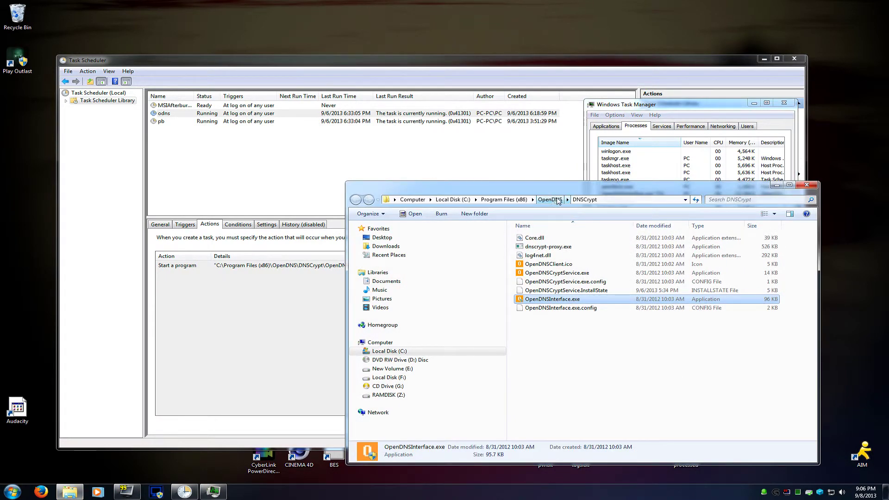
# Step: Copy the DNSCrypt folder path from Explorer's address bar, then reselect the odns task
pyautogui.click(607, 200)
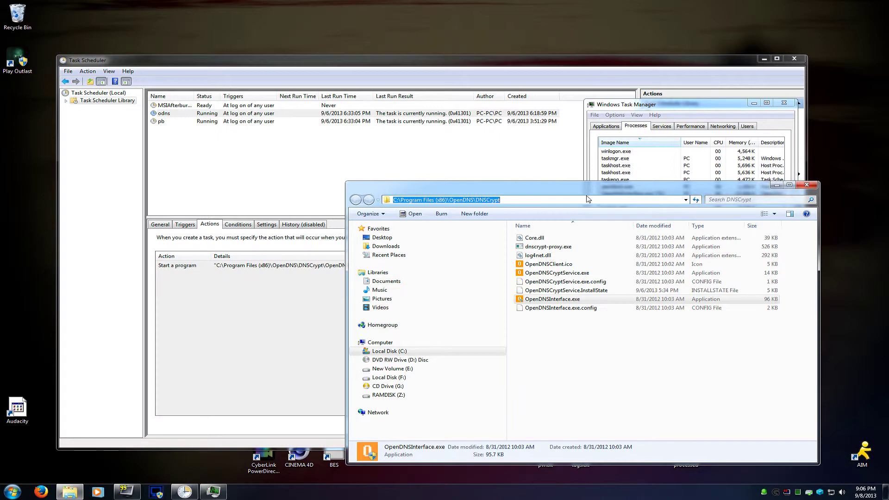
pyautogui.click(491, 200)
pyautogui.moveTo(500, 200); pyautogui.dragTo(393, 199)
pyautogui.click(500, 200)
pyautogui.moveTo(500, 199); pyautogui.dragTo(396, 199)
pyautogui.rightClick(485, 199)
pyautogui.click(521, 230)
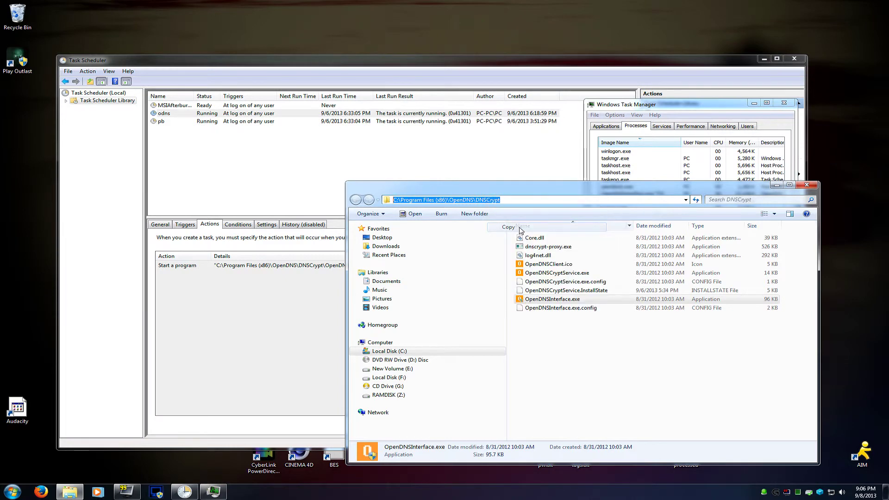
pyautogui.click(318, 150)
pyautogui.click(274, 114)
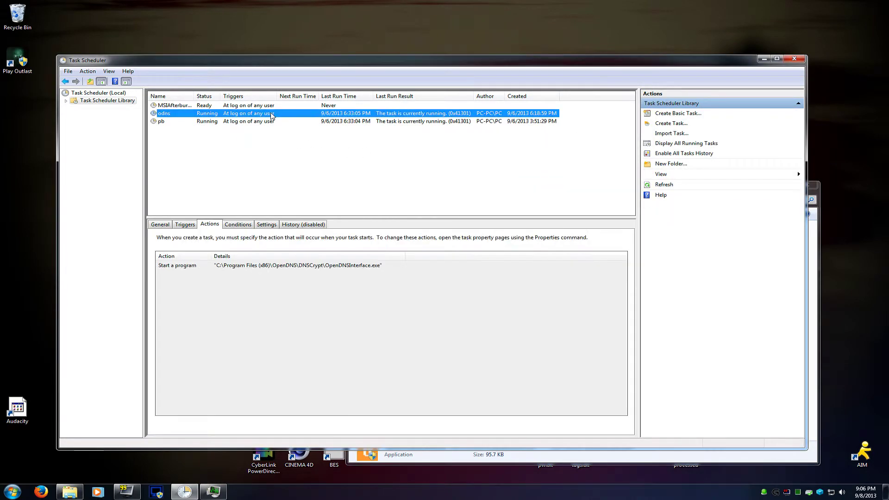
# Step: Open the odns task's properties and start a new action on its Actions page
pyautogui.doubleClick(231, 116)
pyautogui.click(139, 84)
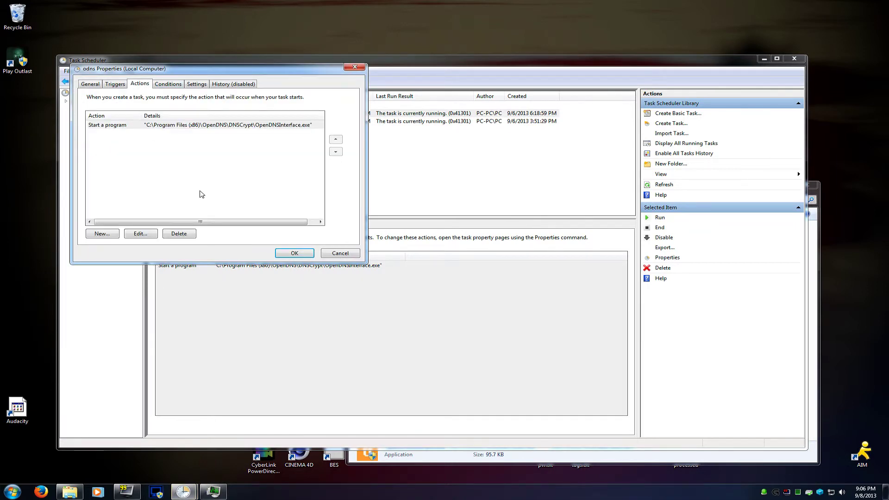
pyautogui.click(119, 236)
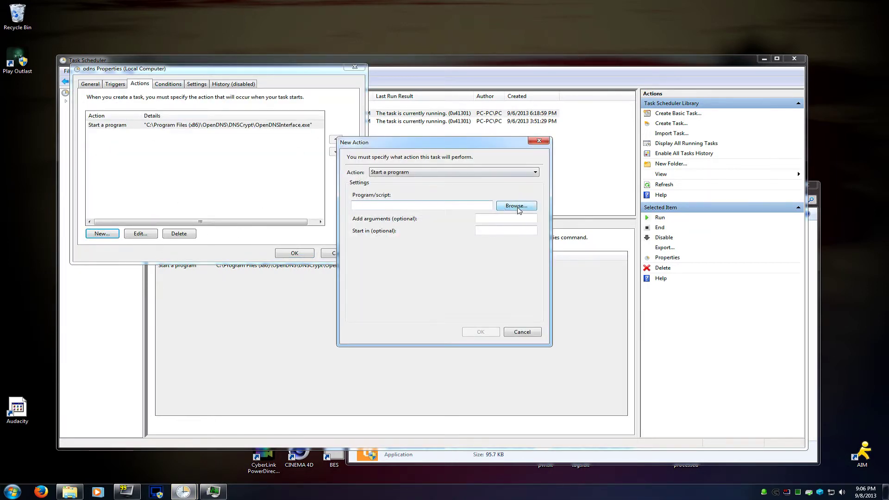
# Step: Browse to the pasted DNSCrypt folder, pick OpenDNSInterface.exe, then cancel the file browser
pyautogui.click(516, 207)
pyautogui.click(546, 169)
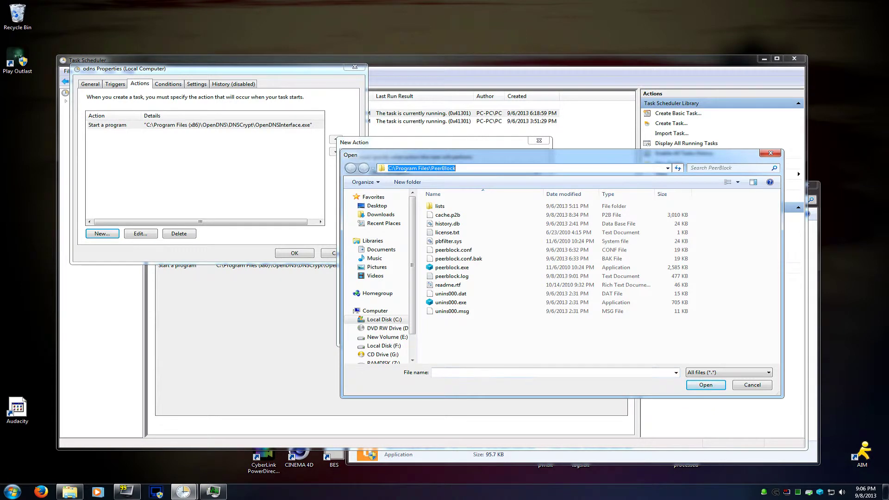
pyautogui.hotkey('ctrl', 'v')
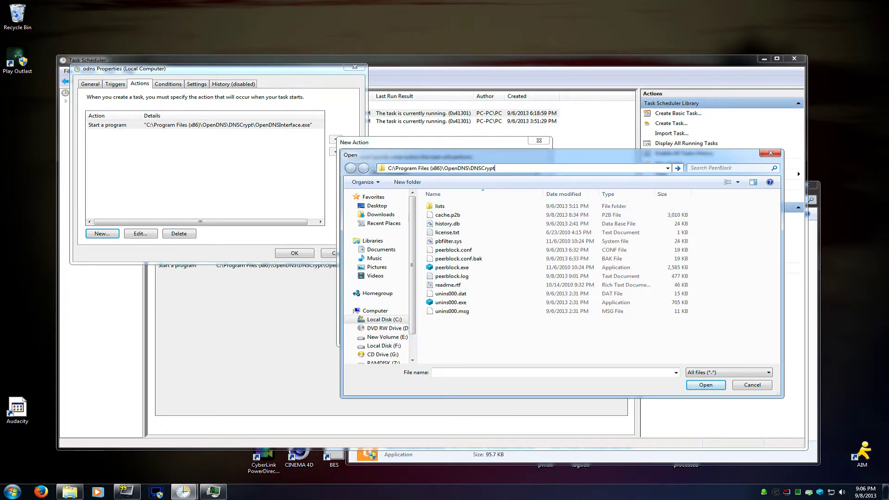
pyautogui.rightClick(507, 173)
pyautogui.click(501, 168)
pyautogui.press('Return')
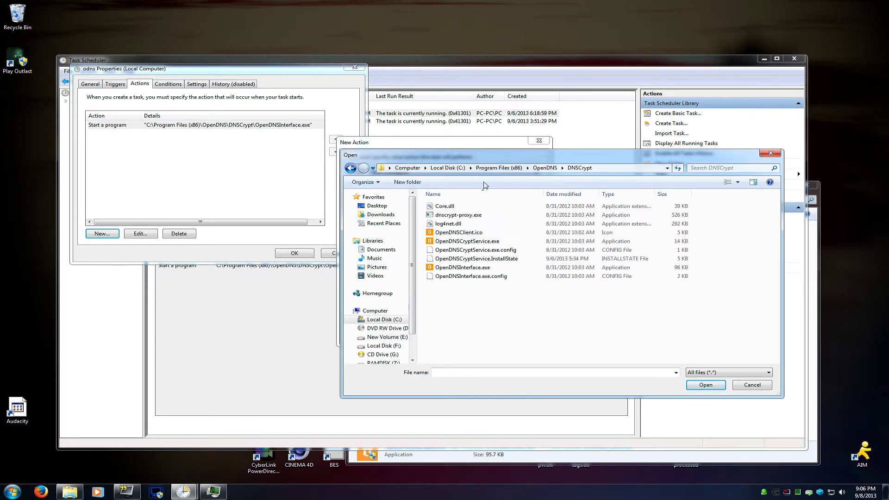
pyautogui.click(461, 267)
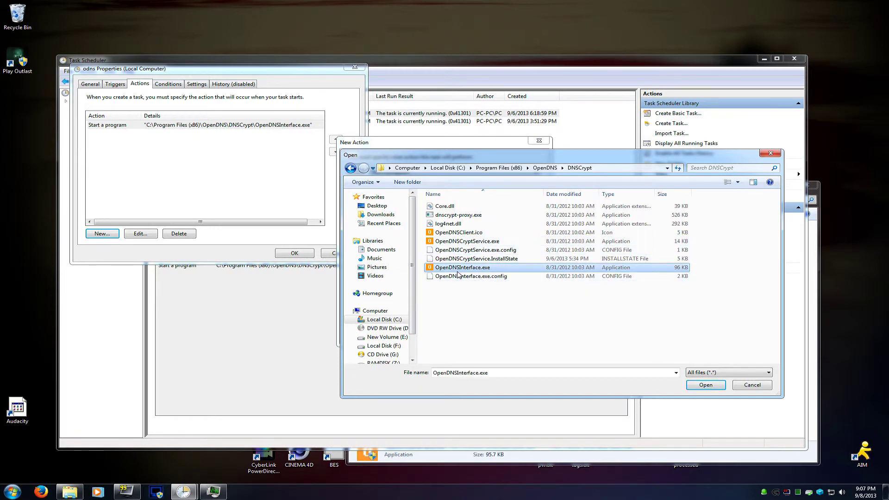
pyautogui.click(747, 387)
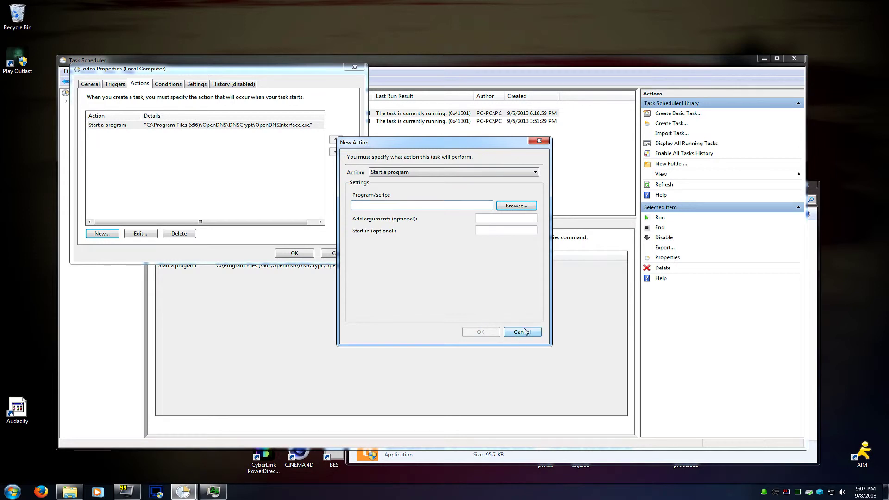
# Step: Cancel the new action and look over the odns task's Conditions, Settings and History tabs
pyautogui.click(523, 333)
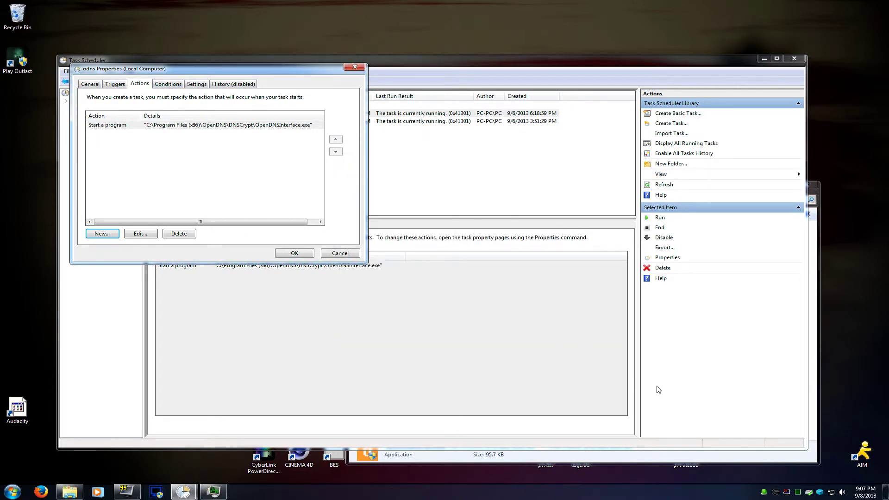
pyautogui.click(169, 86)
pyautogui.click(201, 86)
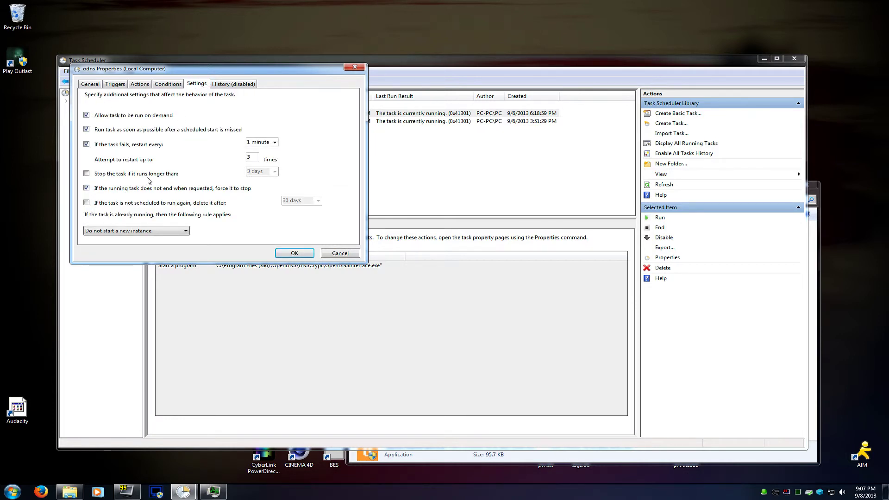
pyautogui.click(215, 88)
pyautogui.click(197, 84)
# Step: Revisit the Conditions, Actions, Triggers and General tabs, close properties unchanged, and reselect odns
pyautogui.click(169, 85)
pyautogui.click(142, 85)
pyautogui.click(115, 85)
pyautogui.click(91, 85)
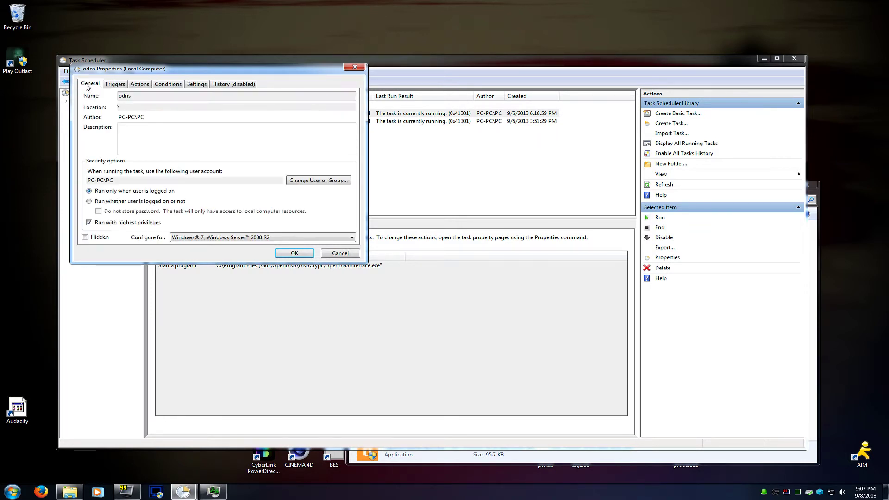
pyautogui.click(341, 255)
pyautogui.click(217, 122)
pyautogui.click(235, 115)
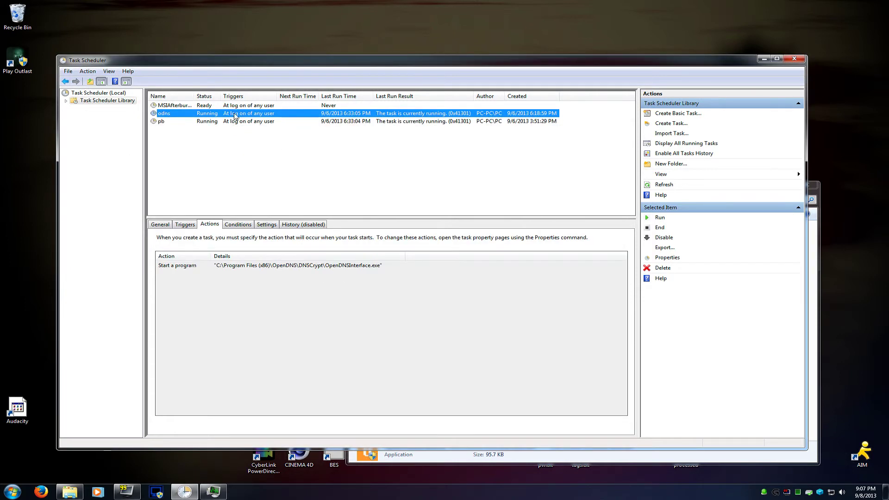
# Step: Reselect odns, then close Task Scheduler and the DNSCrypt Explorer window
pyautogui.click(209, 121)
pyautogui.click(226, 113)
pyautogui.press('Up')
pyautogui.click(795, 58)
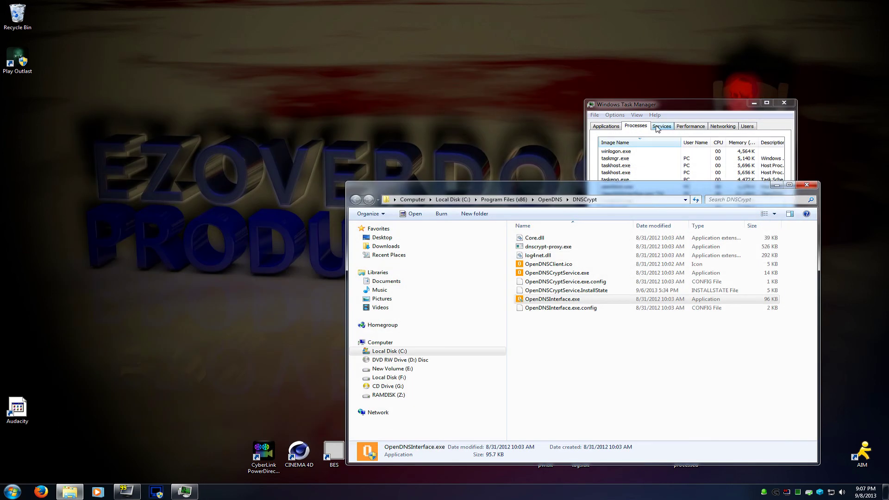
pyautogui.hotkey('alt', 'F4')
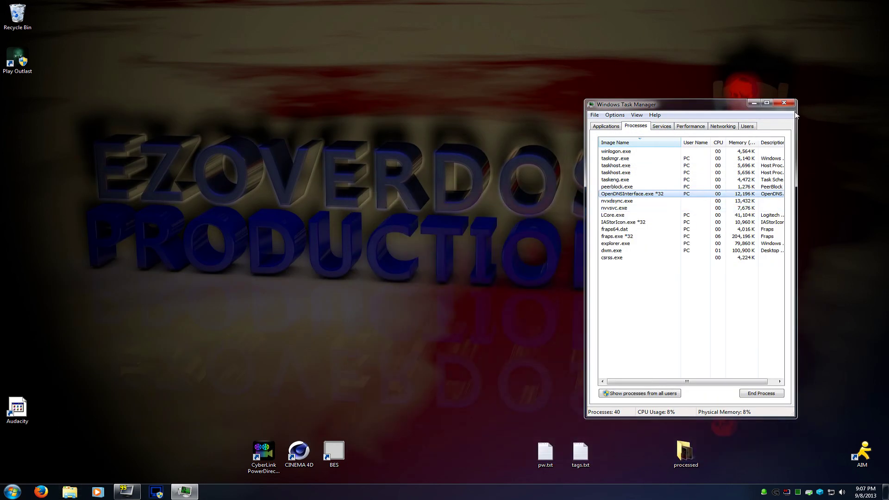